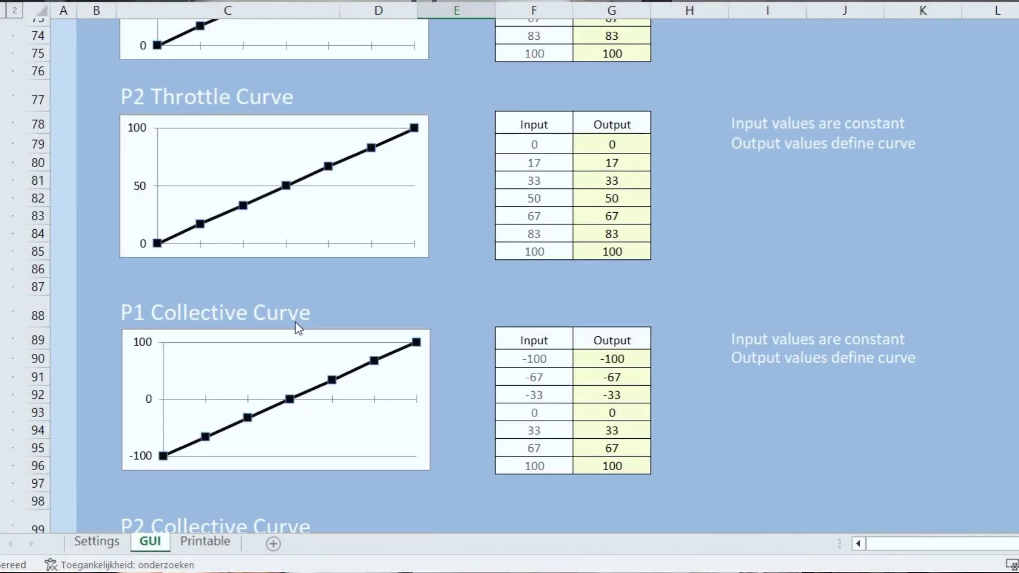
pyautogui.scroll(-12, 297, 326)
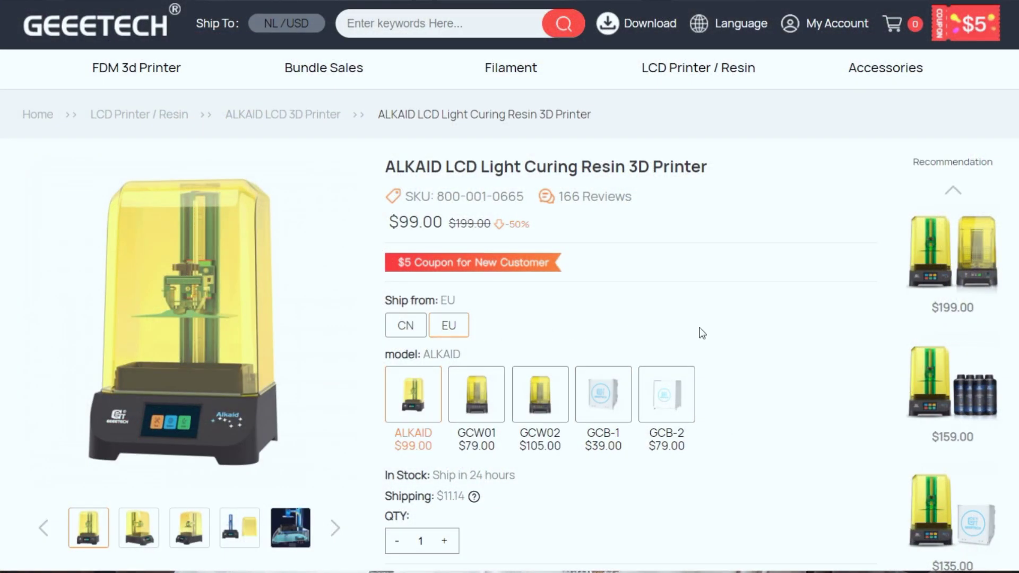
# Scroll the ALKAID page past Frequently Bought Together to the Product Info tab and Alkaid banner.
pyautogui.scroll(-10, 701, 332)
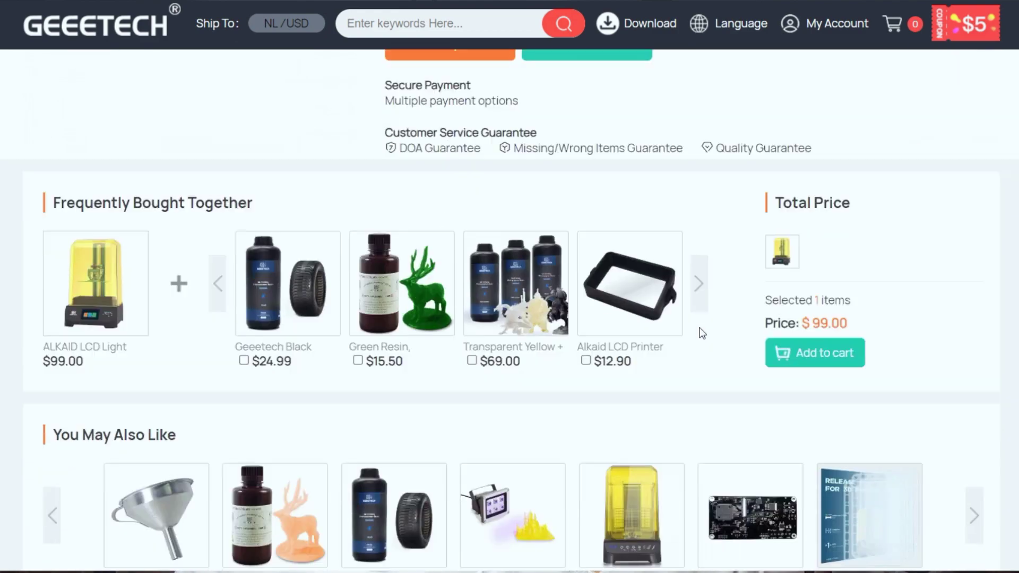
pyautogui.scroll(-10, 702, 333)
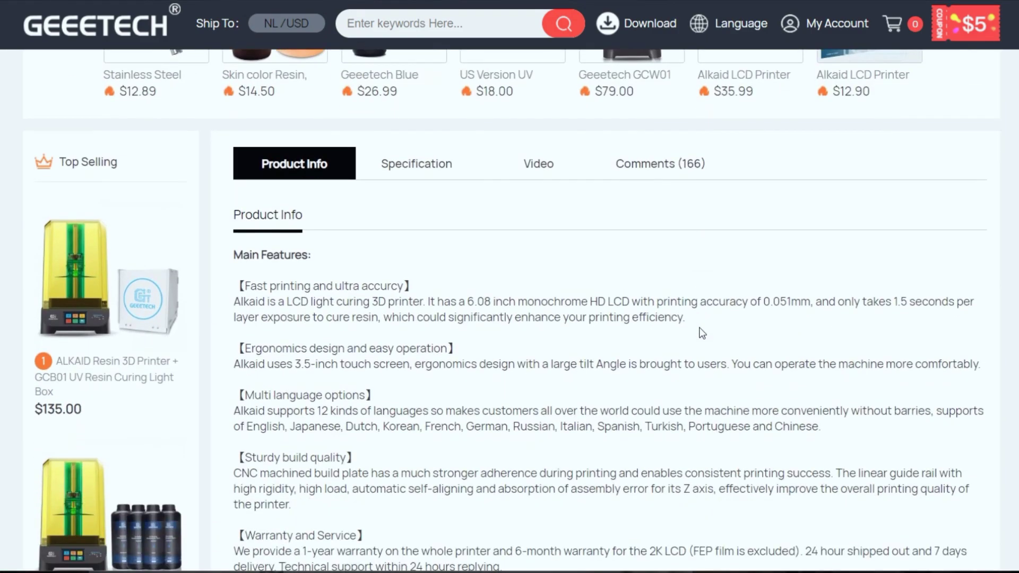
pyautogui.scroll(-9, 702, 332)
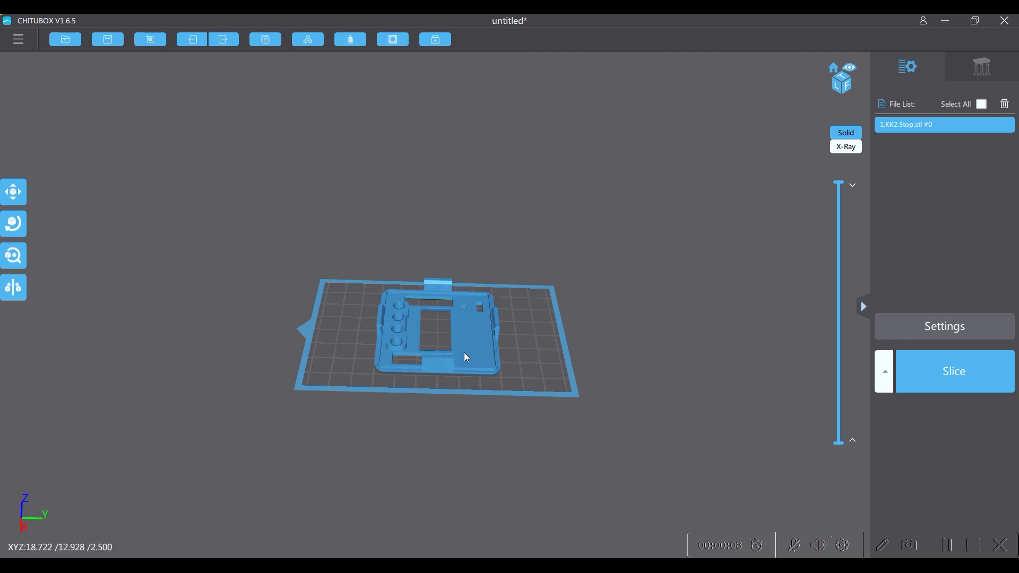
# Shift the KK2.5top case model right and rotate it roughly 55° about the X axis.
pyautogui.moveTo(464, 352); pyautogui.dragTo(513, 352)
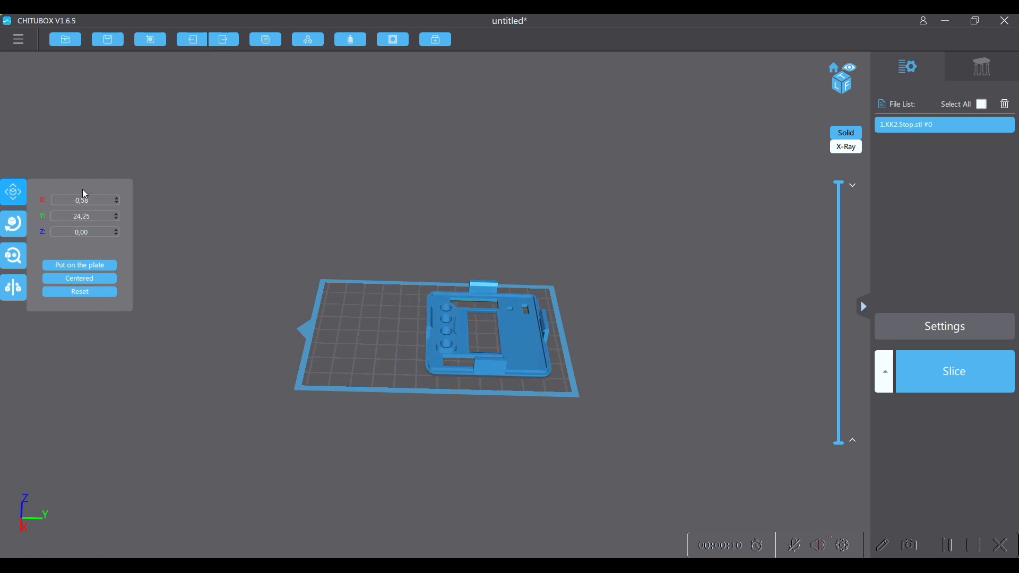
pyautogui.click(14, 224)
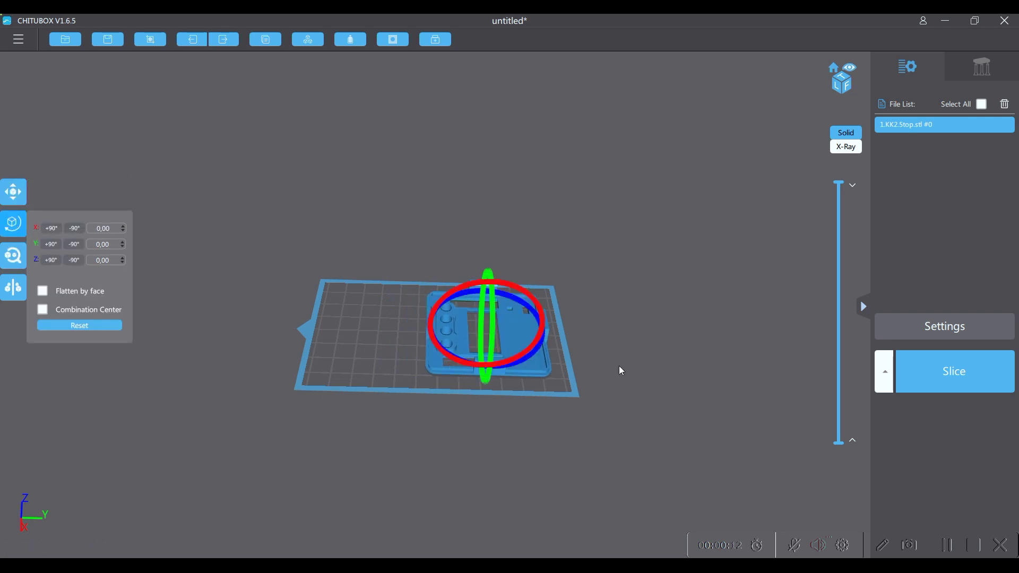
pyautogui.moveTo(556, 413); pyautogui.dragTo(549, 349)
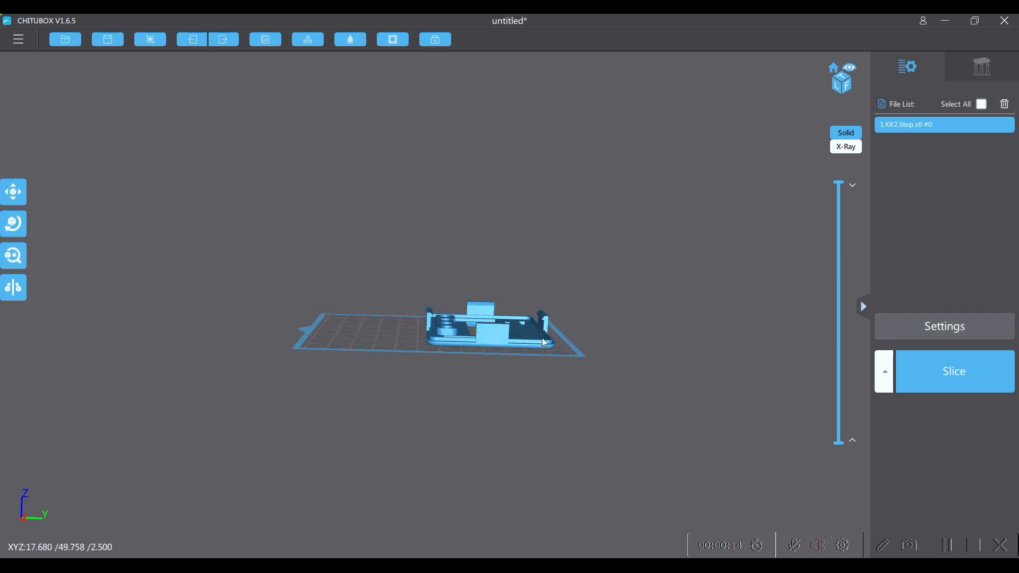
pyautogui.click(22, 231)
pyautogui.moveTo(536, 298); pyautogui.dragTo(542, 313)
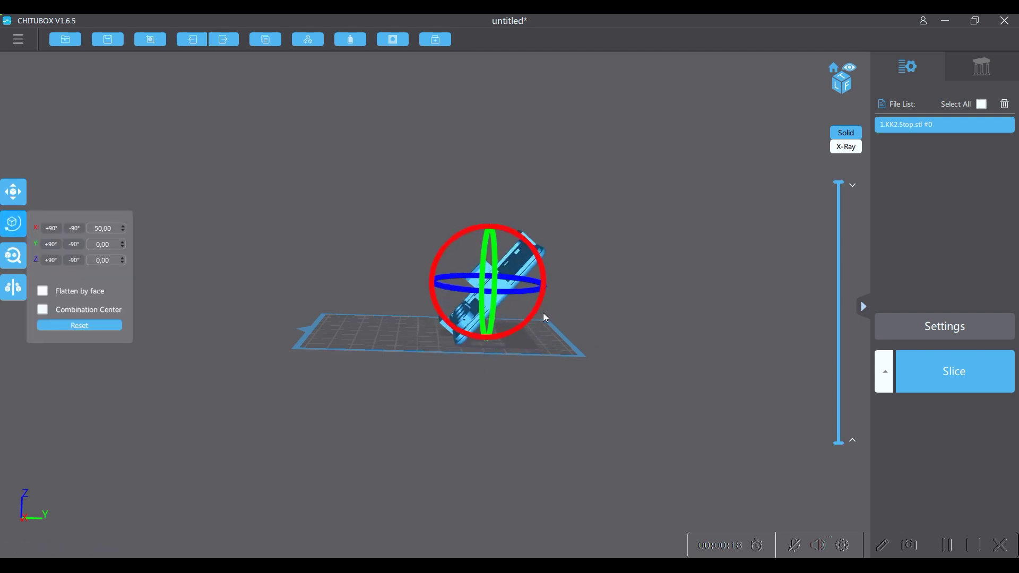
pyautogui.click(394, 344)
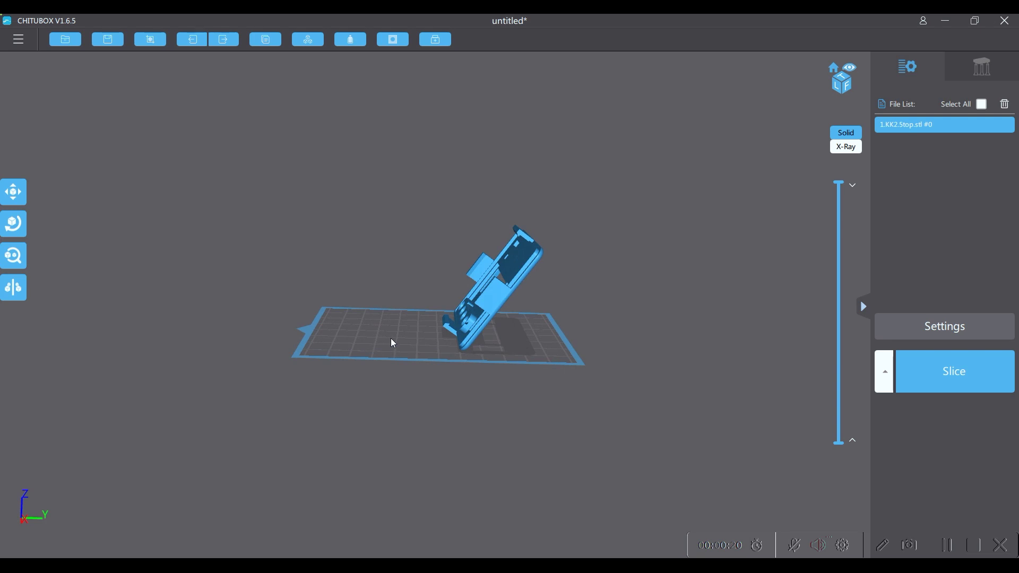
pyautogui.moveTo(391, 344); pyautogui.dragTo(393, 358)
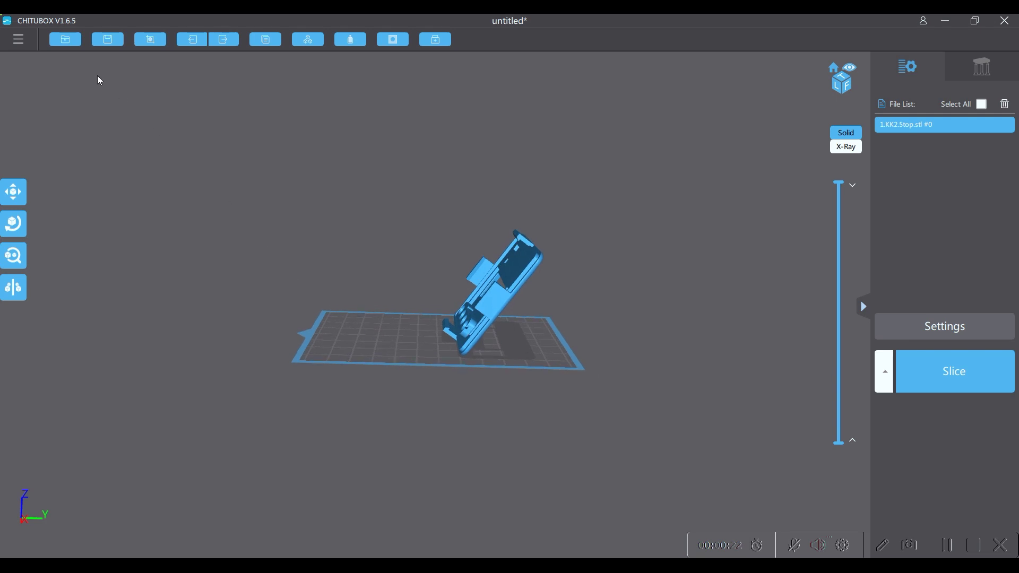
# Load KK2.5_case_bottom.stl as a second model in the scene.
pyautogui.click(67, 45)
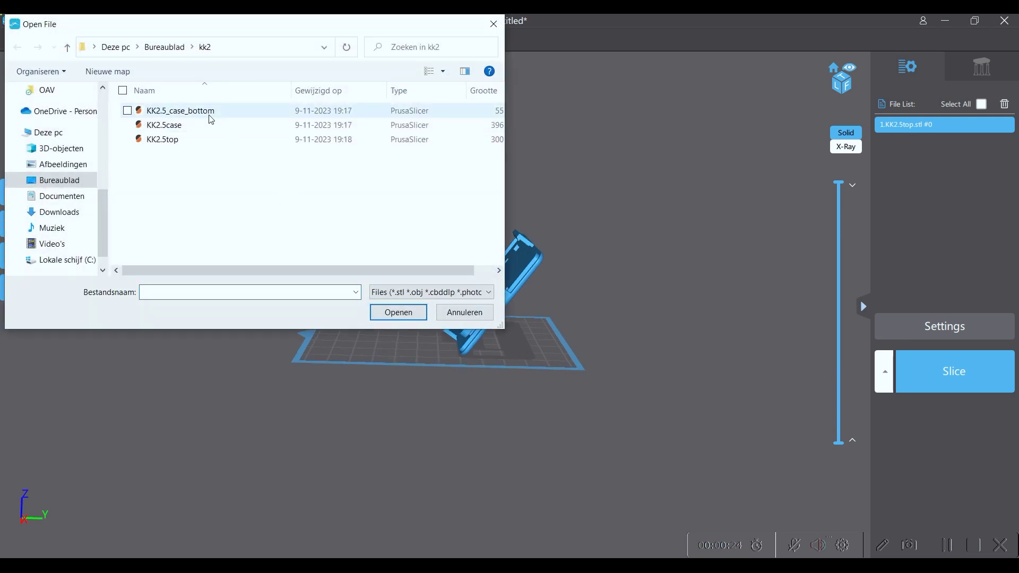
pyautogui.click(209, 111)
pyautogui.click(393, 313)
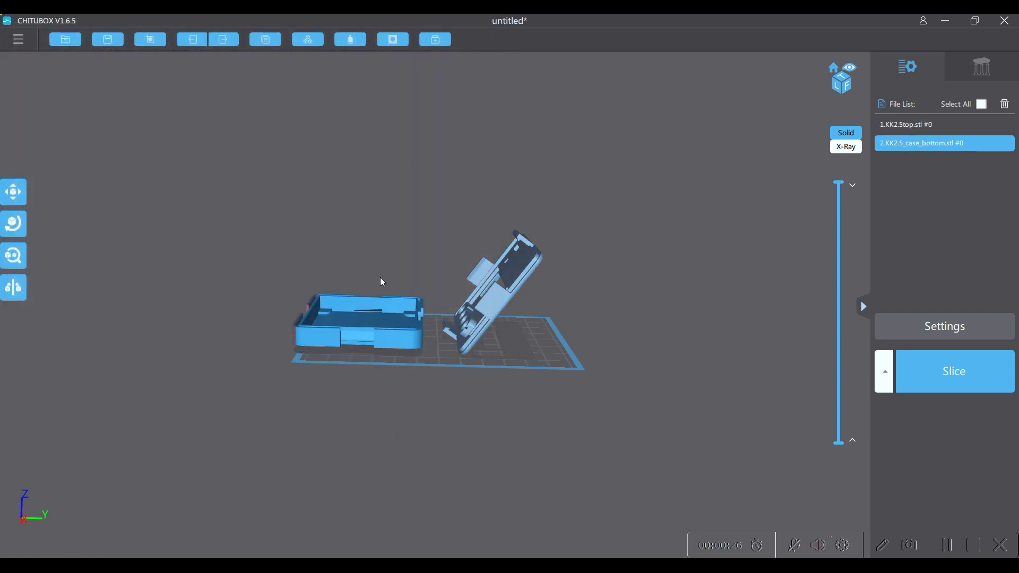
# Tilt the case bottom to -50° about its X axis.
pyautogui.click(14, 224)
pyautogui.moveTo(414, 307); pyautogui.dragTo(400, 253)
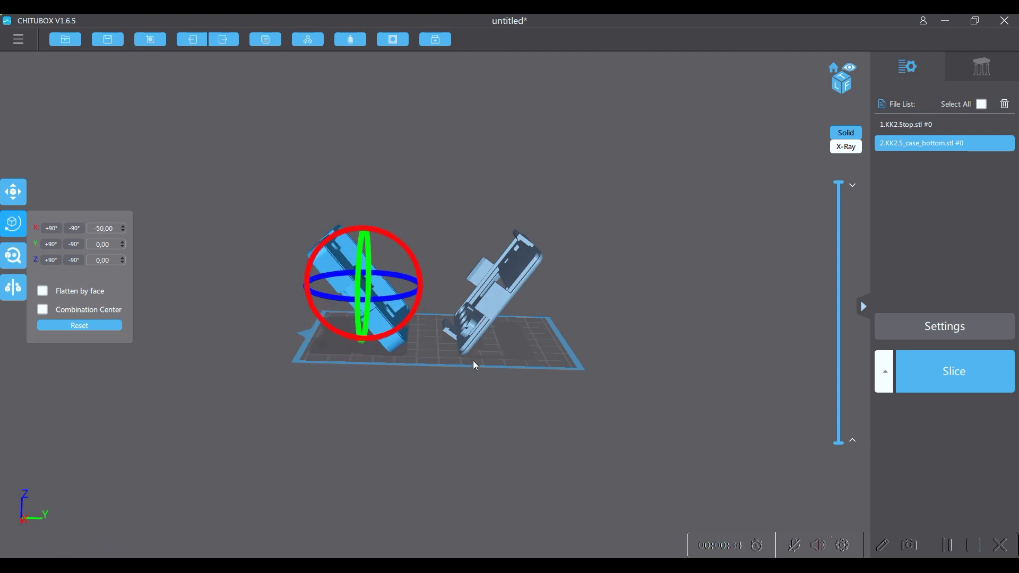
pyautogui.moveTo(466, 400); pyautogui.dragTo(486, 371)
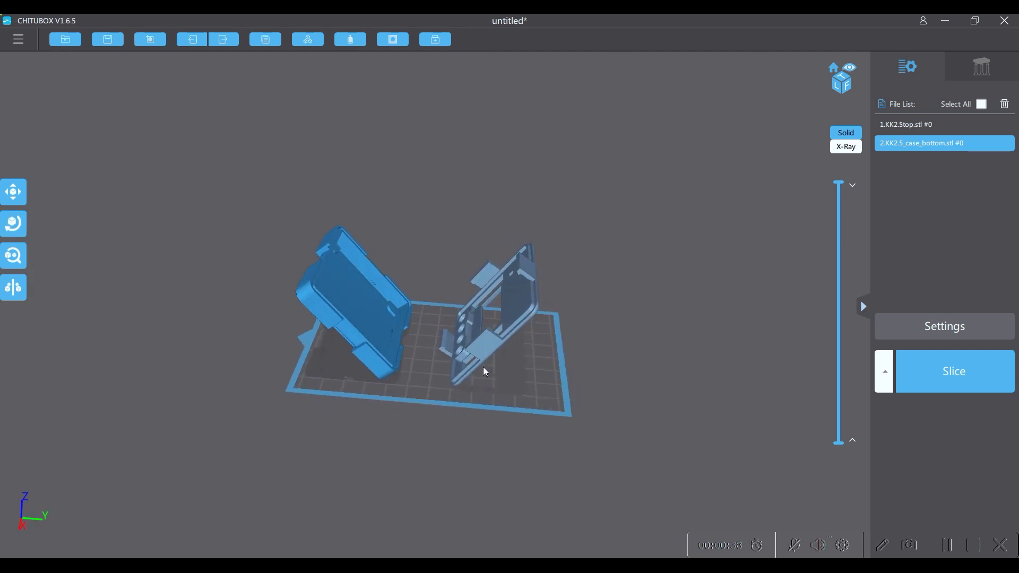
# Select both case models and auto-generate supports for all of them with +All.
pyautogui.click(504, 320)
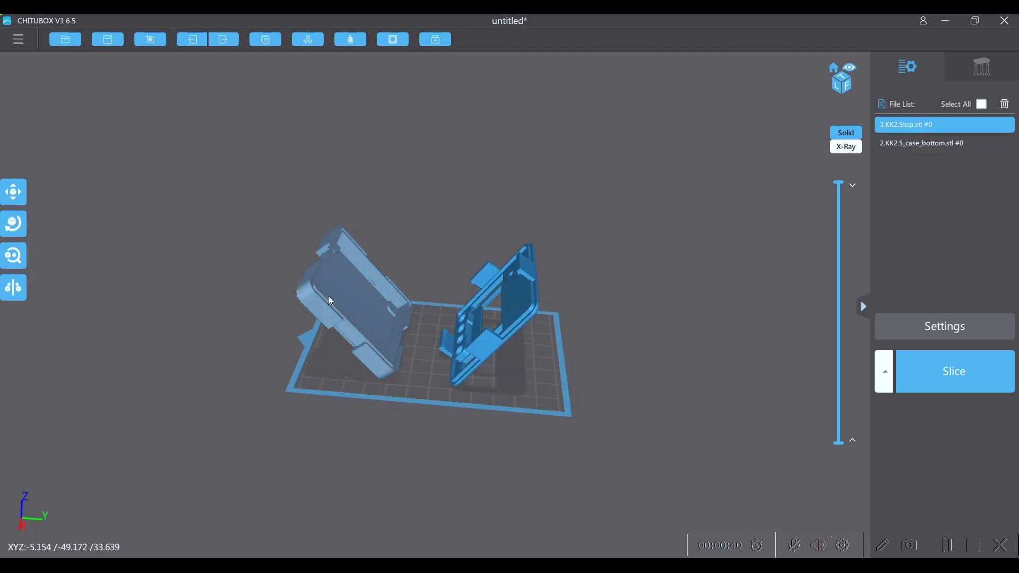
pyautogui.click(403, 342)
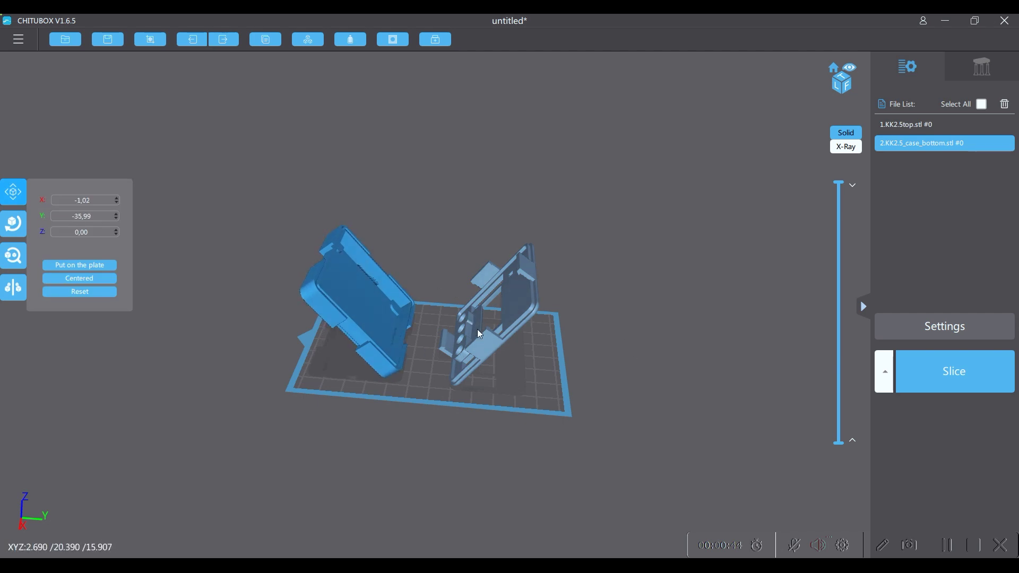
pyautogui.click(982, 72)
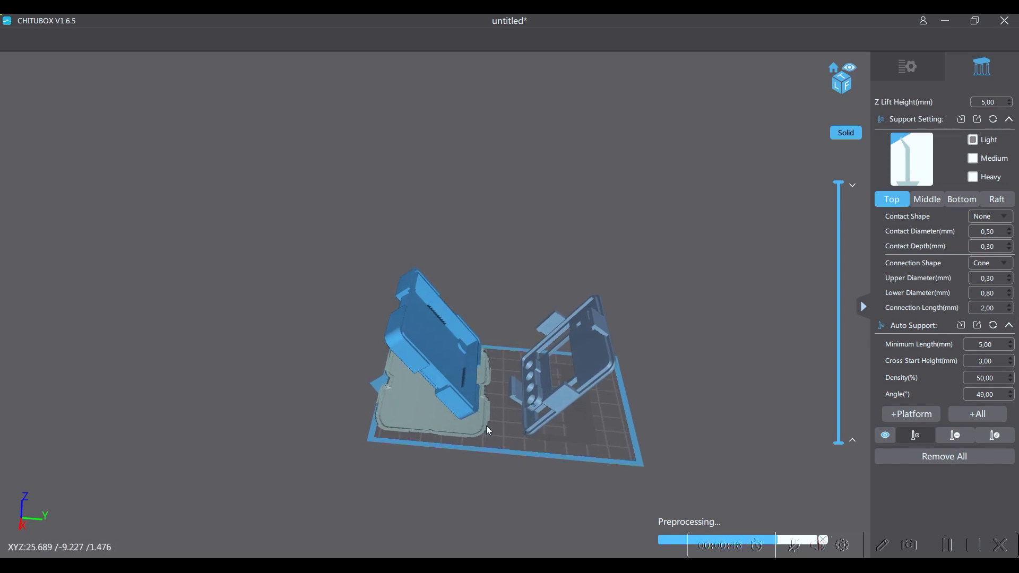
pyautogui.click(974, 415)
pyautogui.moveTo(489, 438); pyautogui.dragTo(503, 427)
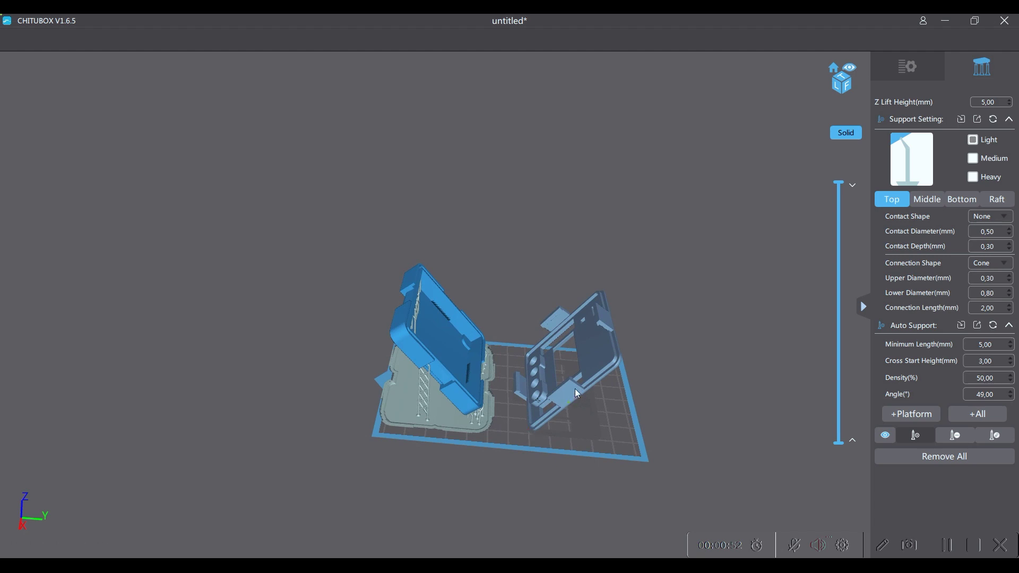
pyautogui.moveTo(584, 380); pyautogui.dragTo(498, 364)
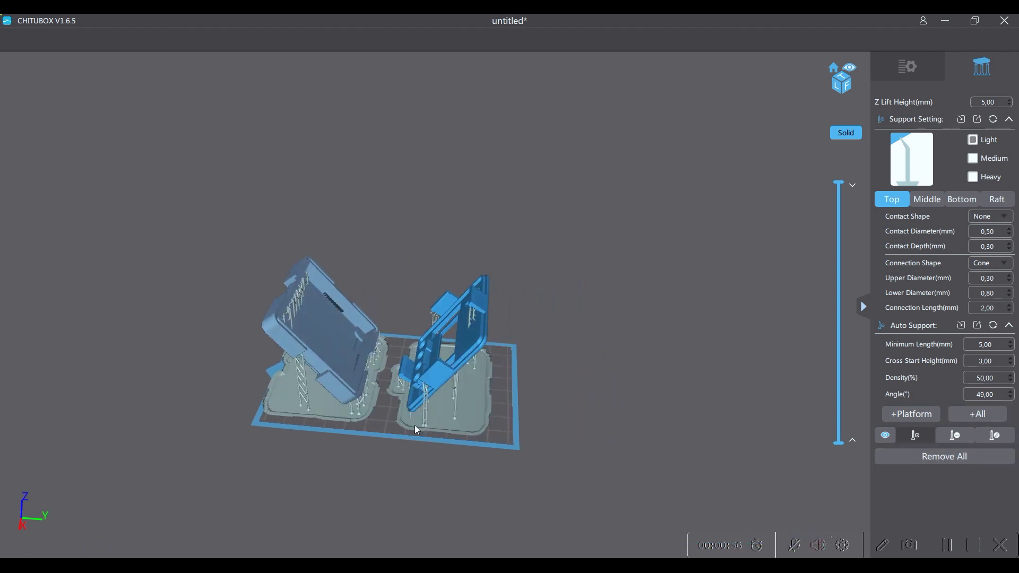
pyautogui.moveTo(417, 430); pyautogui.dragTo(430, 413)
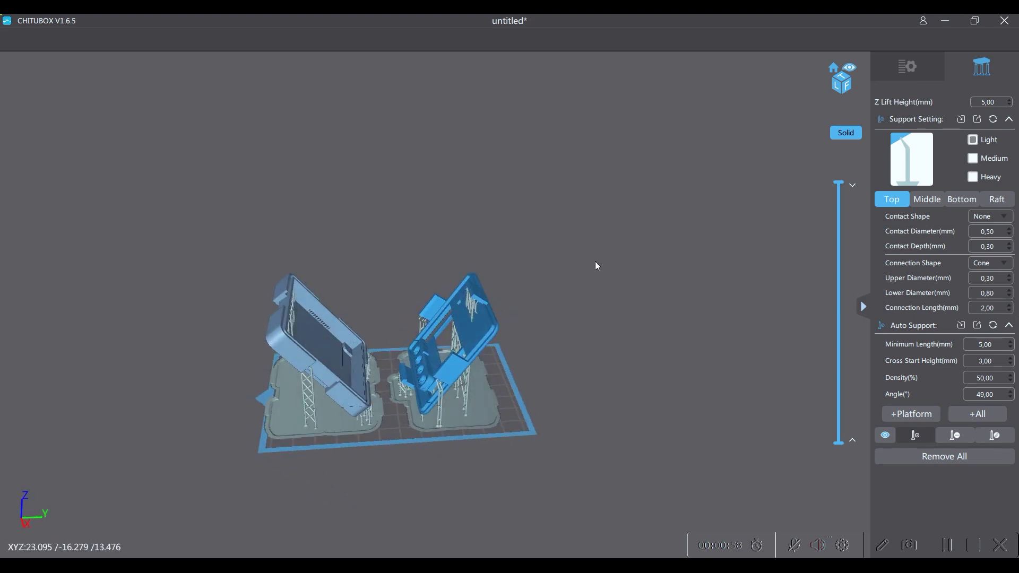
# Nudge the case bottom slightly right on the plate and inspect both supported parts.
pyautogui.click(906, 69)
pyautogui.moveTo(432, 393); pyautogui.dragTo(522, 379, button='right')
pyautogui.click(532, 367)
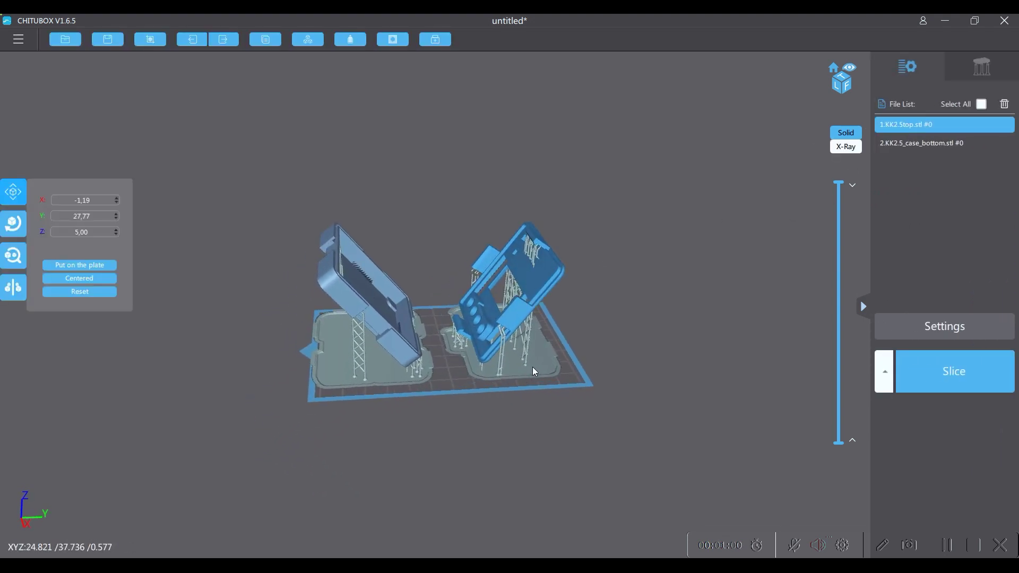
pyautogui.moveTo(405, 376); pyautogui.dragTo(423, 374)
pyautogui.moveTo(340, 429); pyautogui.dragTo(382, 383)
pyautogui.moveTo(536, 384); pyautogui.dragTo(355, 431)
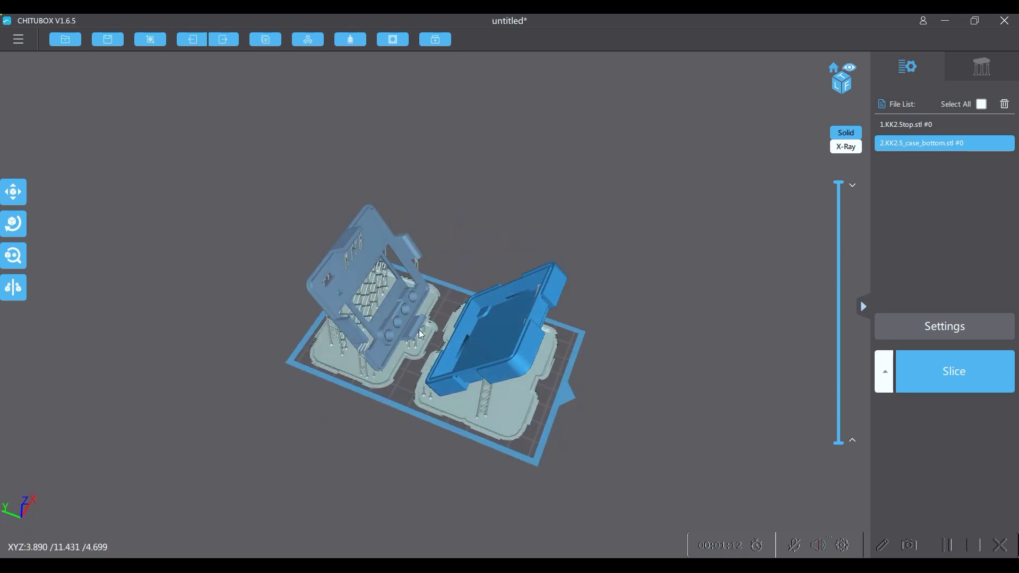
pyautogui.moveTo(437, 475); pyautogui.dragTo(472, 453)
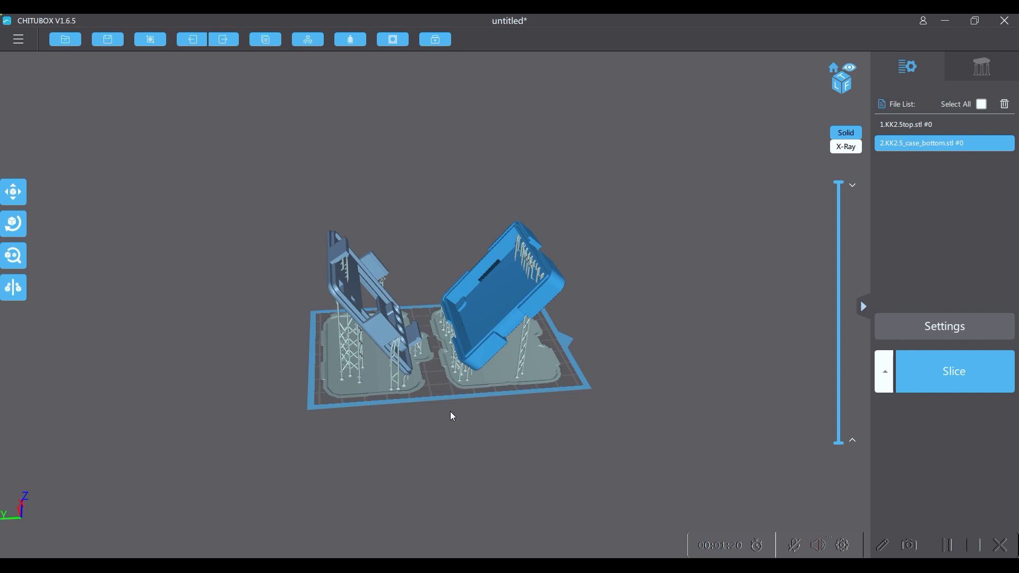
pyautogui.moveTo(458, 391); pyautogui.dragTo(429, 440)
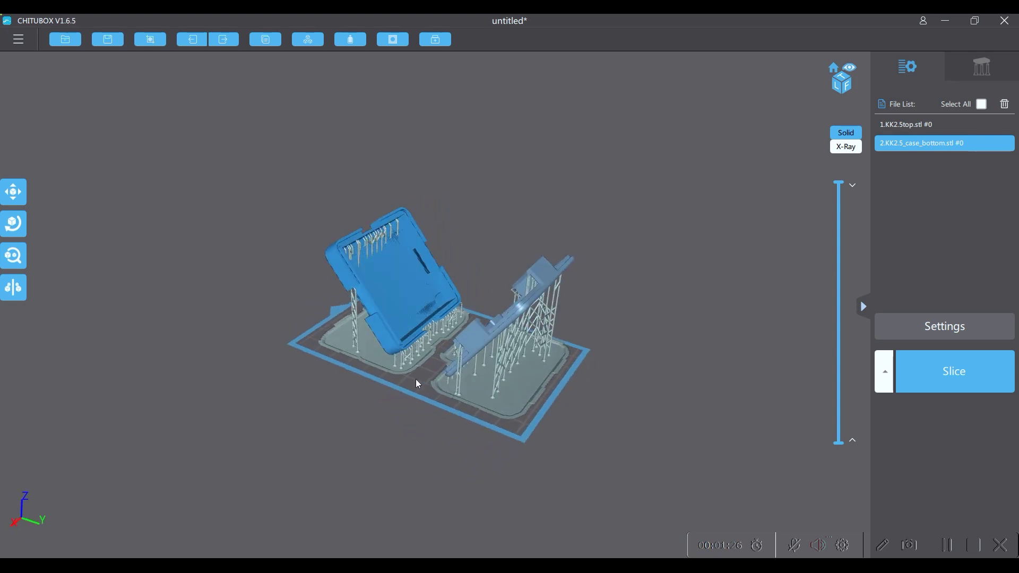
pyautogui.moveTo(418, 383); pyautogui.dragTo(440, 378)
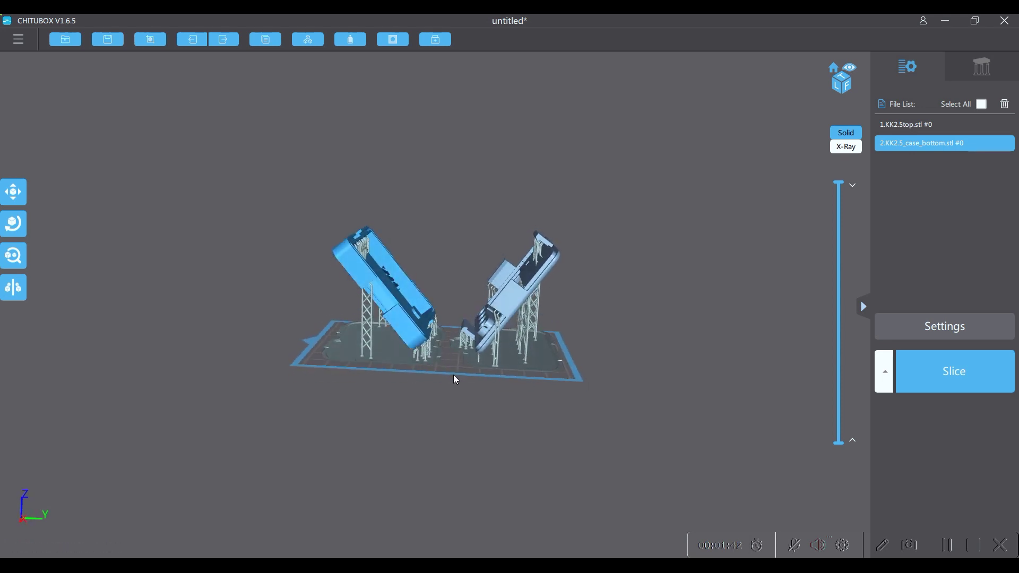
# Re-tilt the case bottom to -14° about X, deleting its old supports, and reopen Support settings.
pyautogui.click(15, 226)
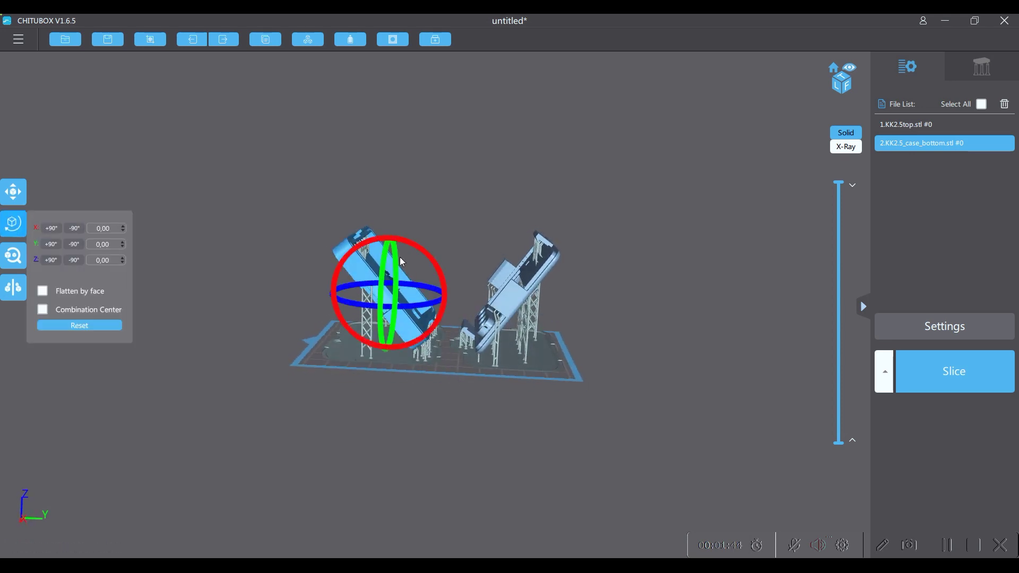
pyautogui.click(432, 259)
pyautogui.click(489, 323)
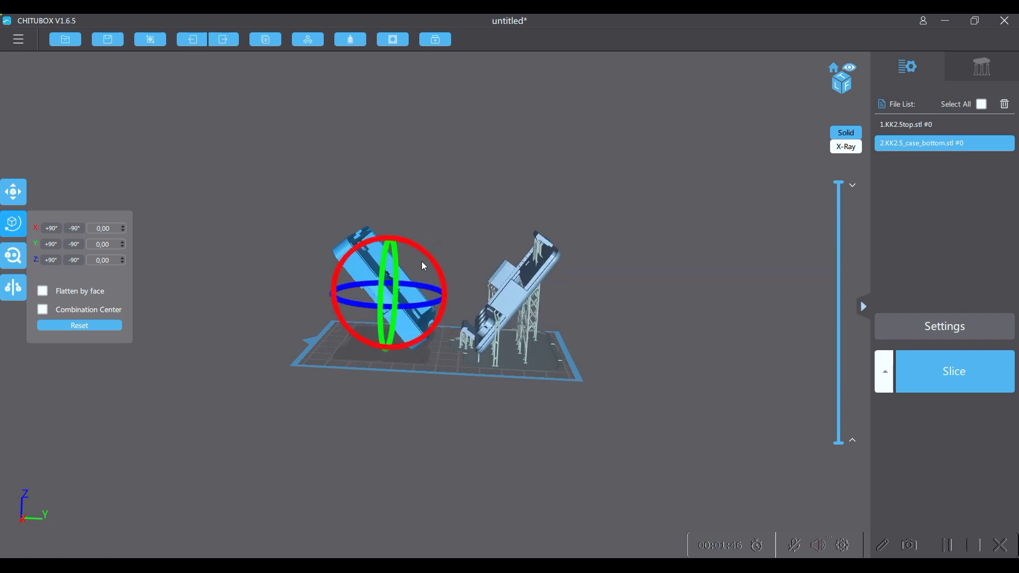
pyautogui.moveTo(421, 261); pyautogui.dragTo(422, 251)
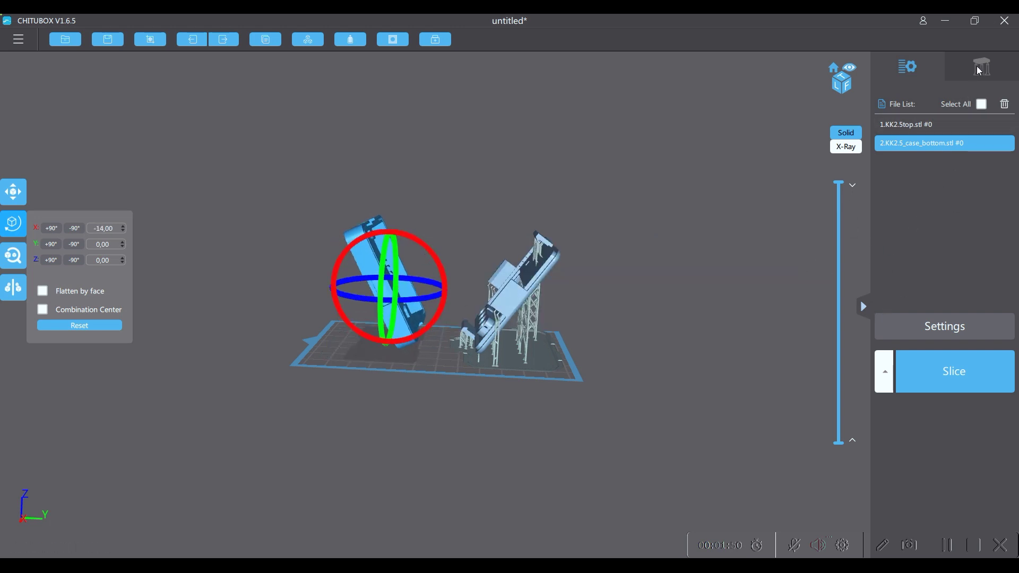
pyautogui.click(237, 266)
pyautogui.click(982, 68)
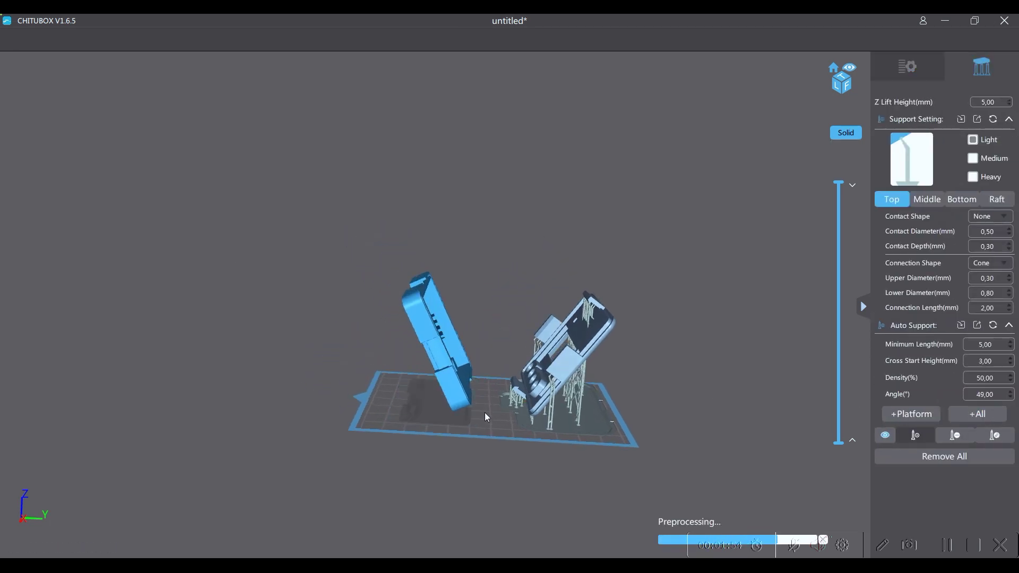
# Check the new supports, then slice the plate (23.11 ml resin, 3h30m28s print time).
pyautogui.moveTo(471, 441); pyautogui.dragTo(450, 456)
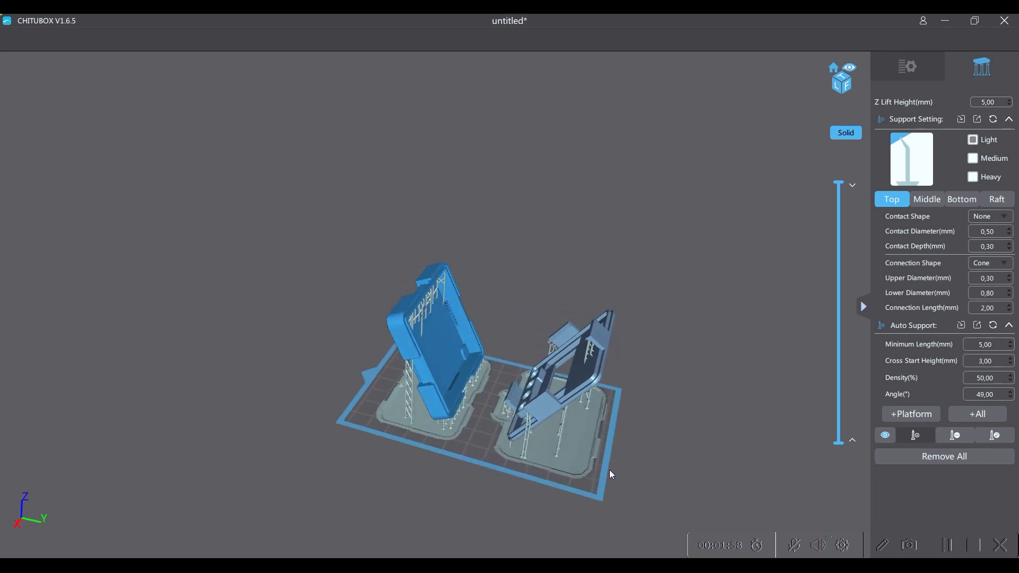
pyautogui.moveTo(609, 471); pyautogui.dragTo(637, 462)
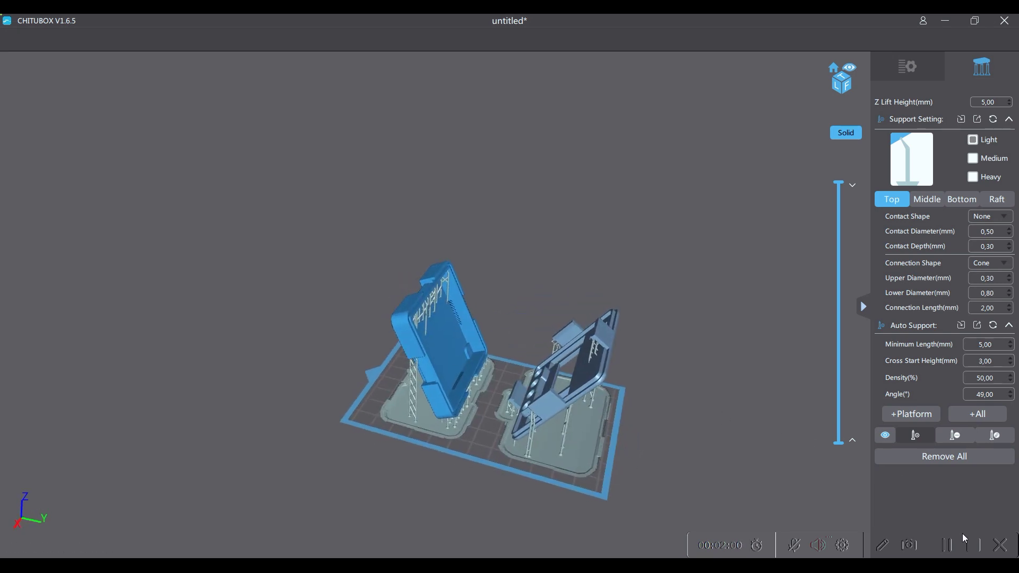
pyautogui.click(938, 70)
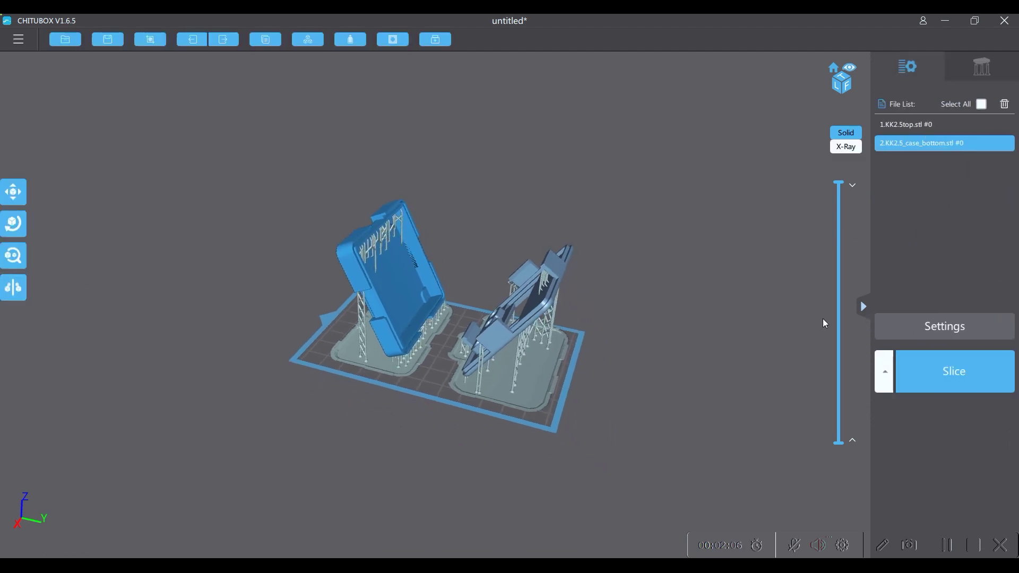
pyautogui.click(948, 371)
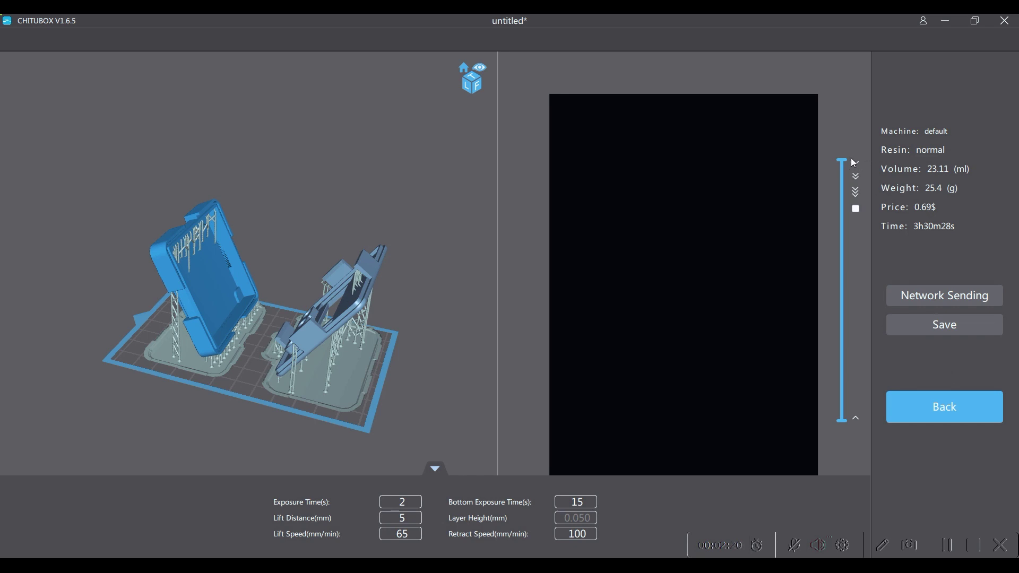
# Drag the layer slider down to preview a lower sliced layer.
pyautogui.moveTo(842, 160)
pyautogui.mouseDown()
pyautogui.moveTo(874, 337)
pyautogui.moveTo(846, 413)
pyautogui.moveTo(854, 352)
pyautogui.moveTo(832, 242)
pyautogui.moveTo(839, 142)
pyautogui.mouseUp()
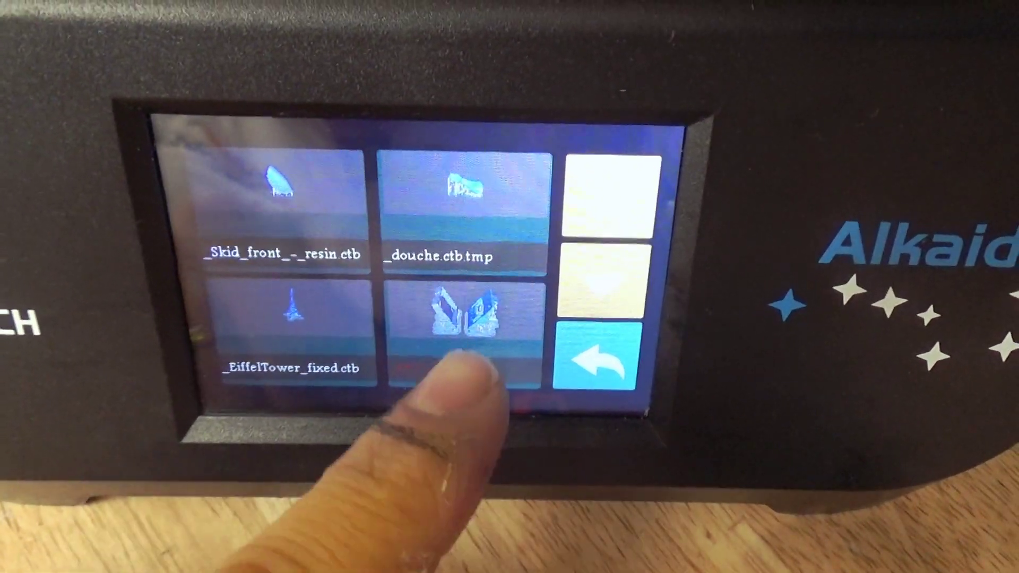
# Open _KK2.ctb on the Alkaid touchscreen and start the print.
pyautogui.click(486, 313)
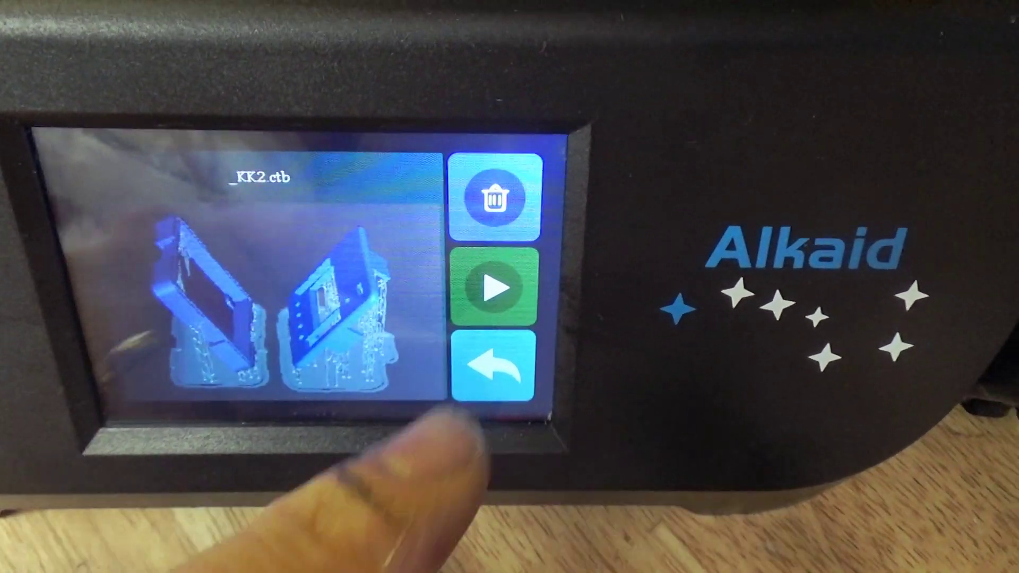
pyautogui.click(515, 289)
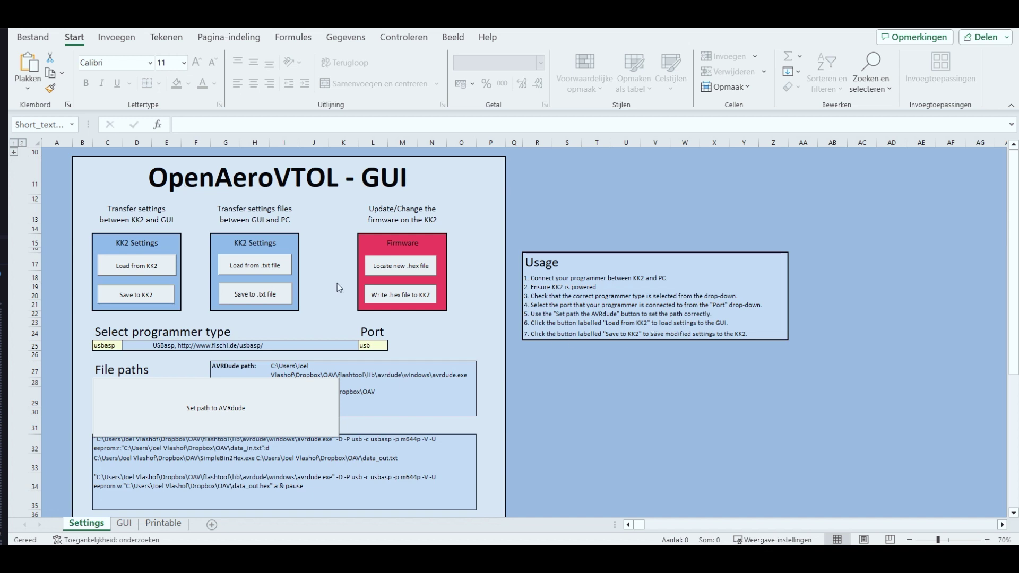
# Read the KK2 board's current settings into the workbook with Load from KK2.
pyautogui.click(135, 270)
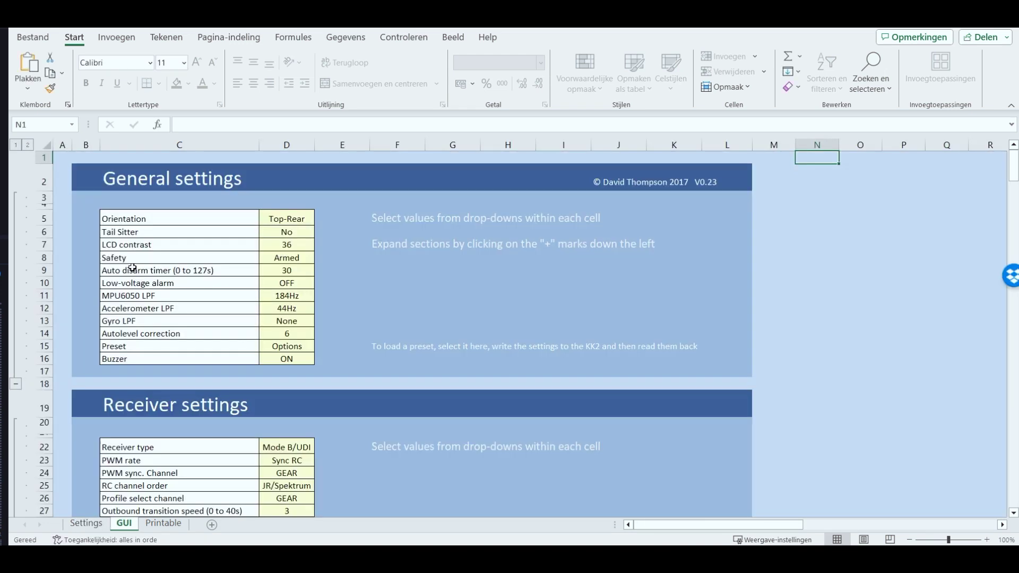
# Scroll the GUI sheet to the output Function table near row 134, showing P2 throttle 80.
pyautogui.scroll(-20, 547, 316)
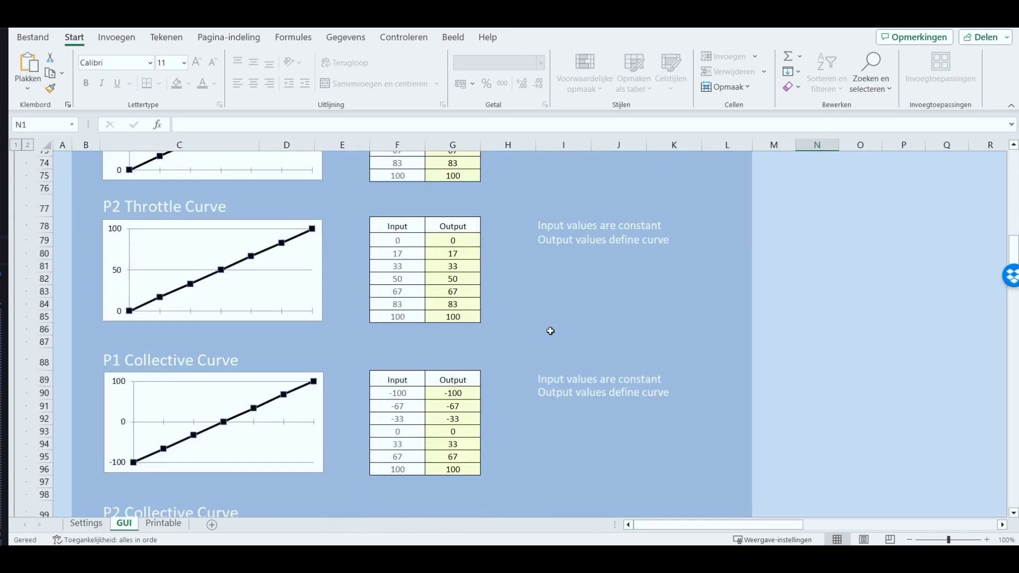
pyautogui.scroll(-13, 551, 338)
pyautogui.scroll(3, 550, 338)
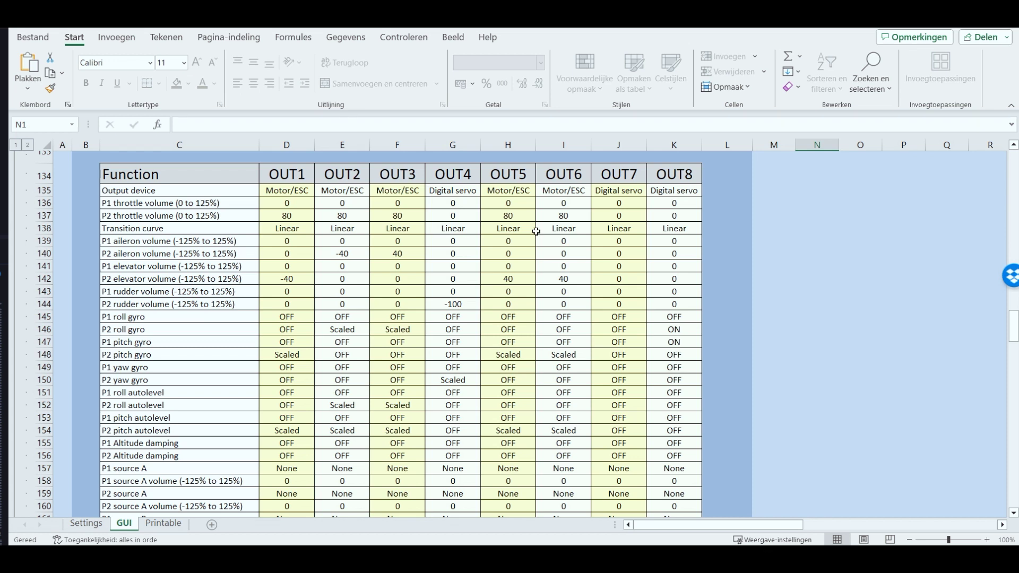
# Change the P2 throttle volume from 80 to 85 for OUT1, OUT2, OUT3 and OUT5.
pyautogui.click(289, 217)
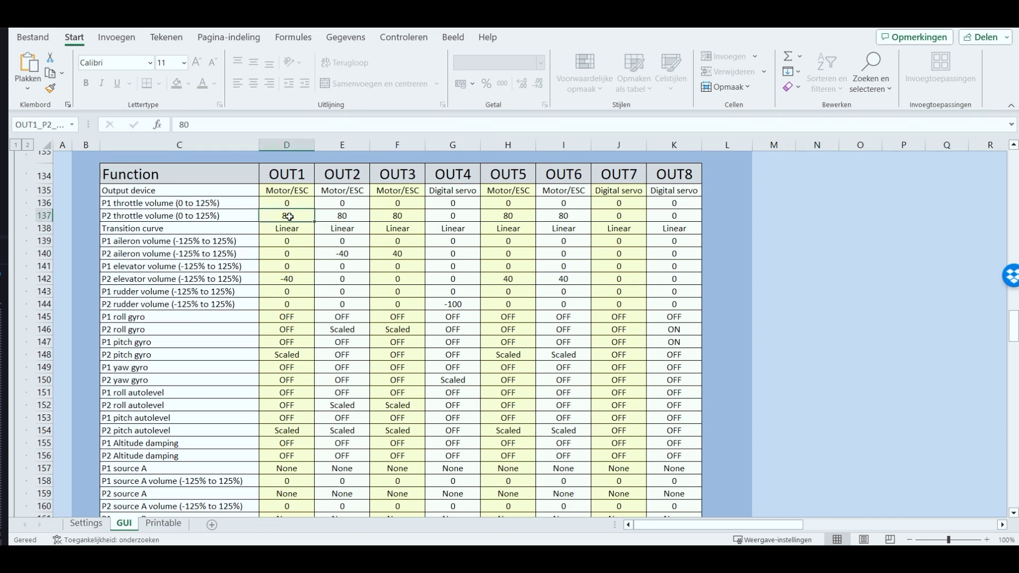
pyautogui.write('85')
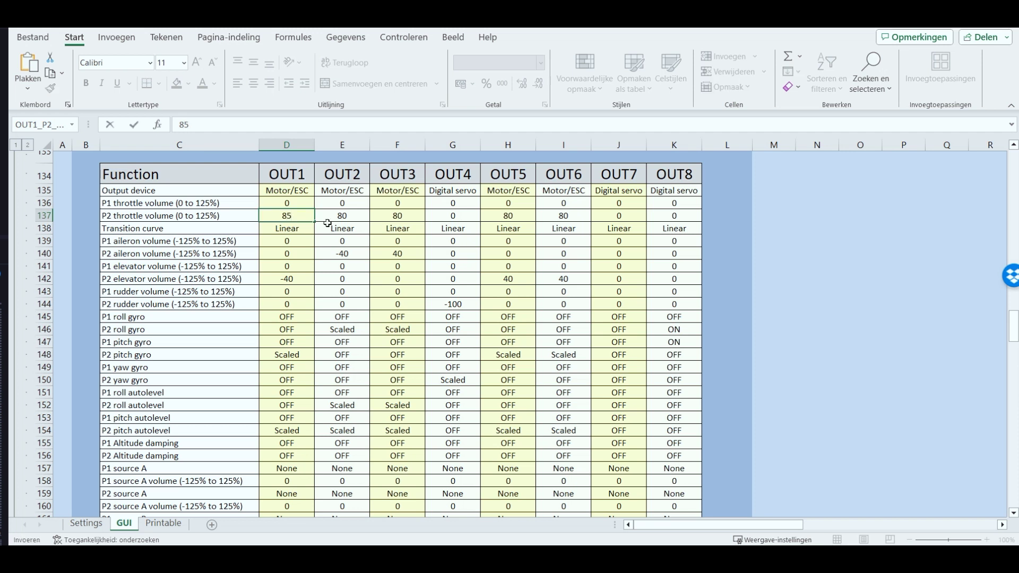
pyautogui.click(341, 220)
pyautogui.write('85')
pyautogui.click(388, 219)
pyautogui.write('85')
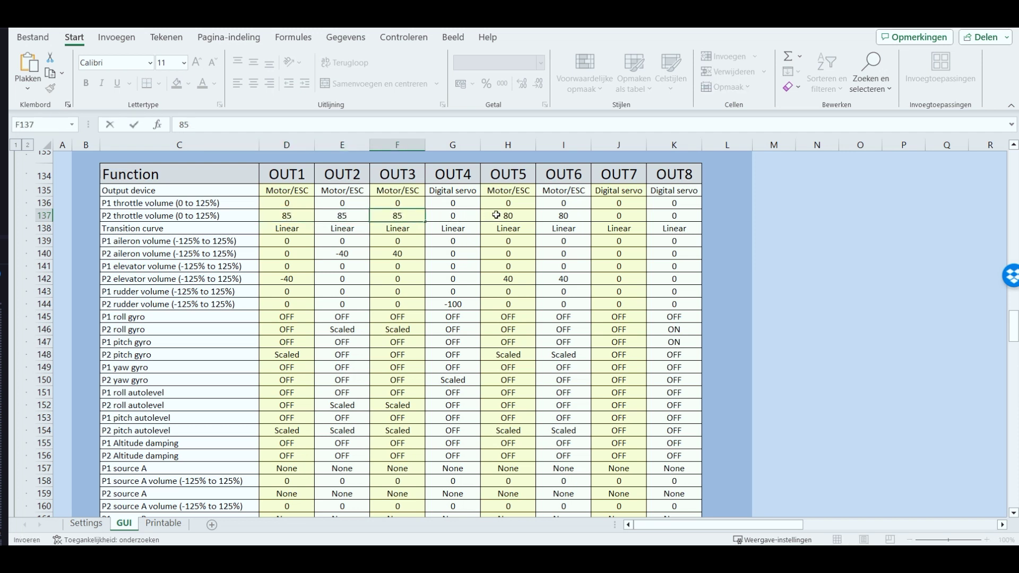
pyautogui.click(495, 215)
pyautogui.write('85')
# Set the P2 throttle volume to 85 for OUT7 and OUT6 as well.
pyautogui.click(605, 219)
pyautogui.write('85')
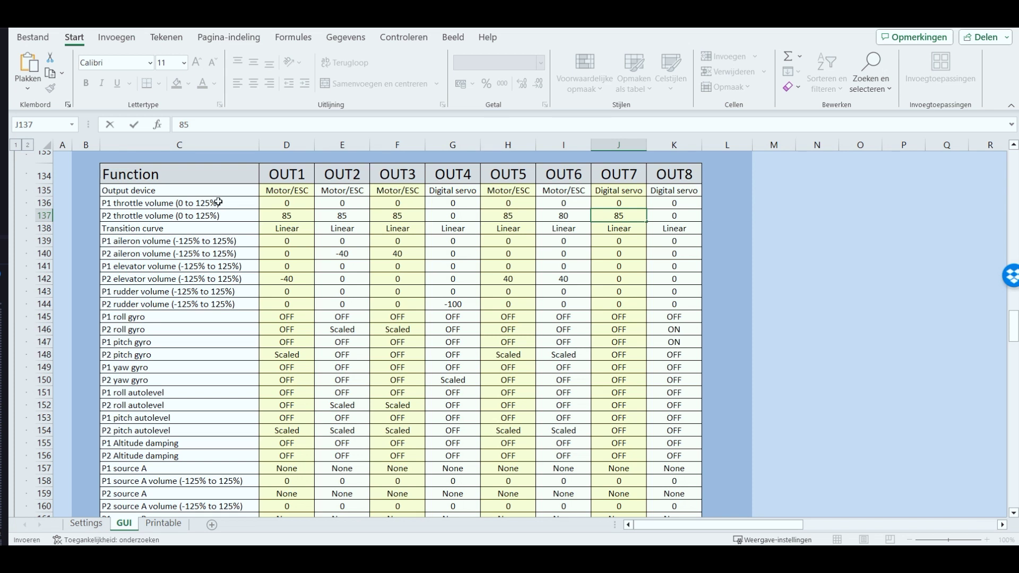
pyautogui.click(565, 239)
pyautogui.click(566, 217)
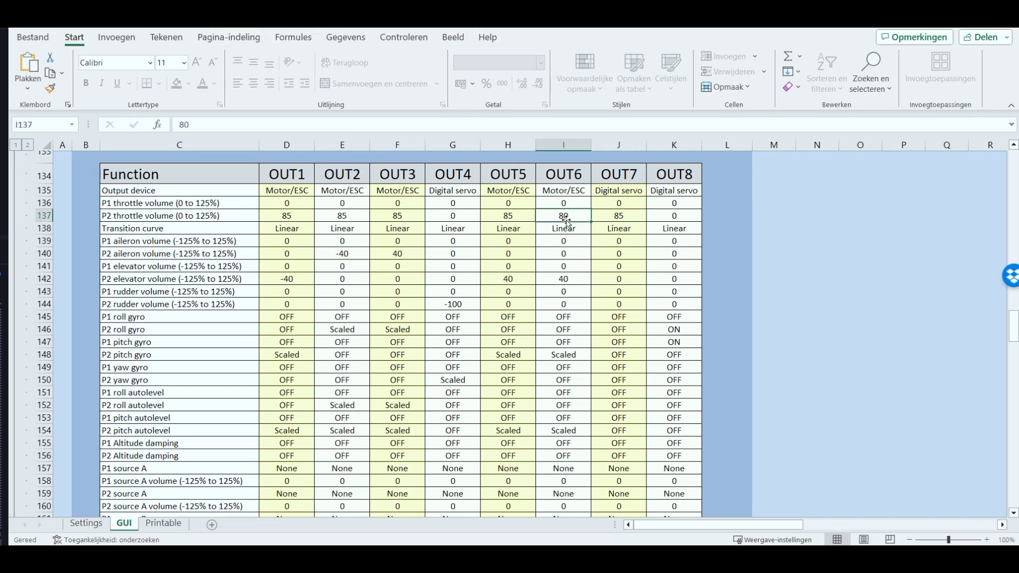
pyautogui.write('85')
pyautogui.click(567, 245)
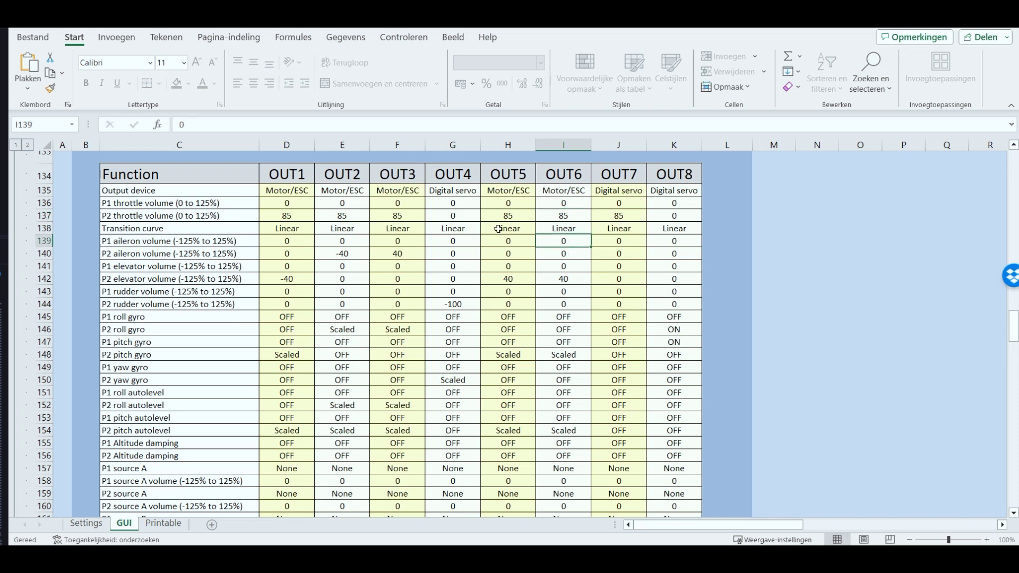
# Save the edited settings to the KK2 from the Settings sheet so avrdude writes the eeprom.
pyautogui.click(99, 524)
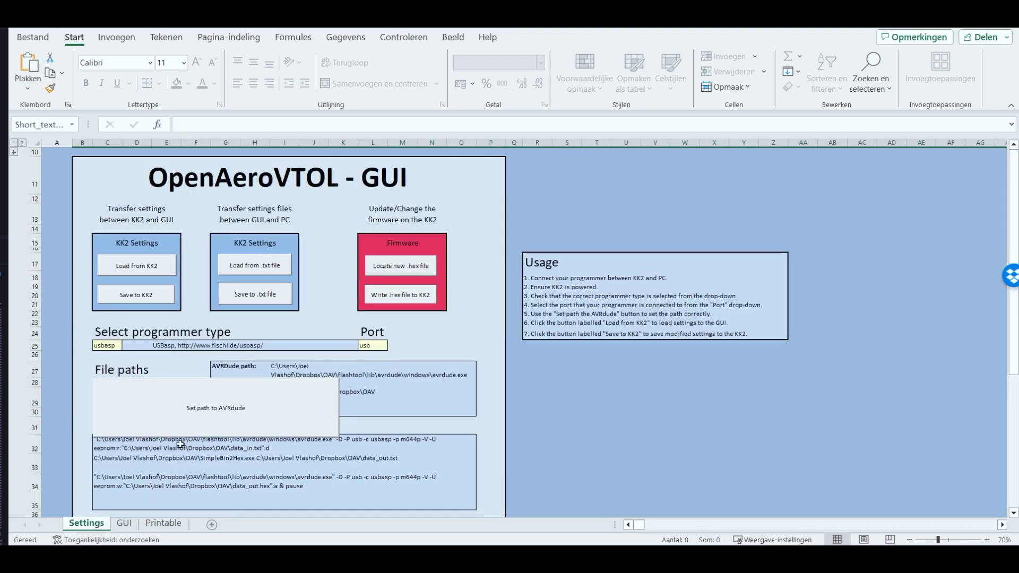
pyautogui.scroll(-1, 287, 413)
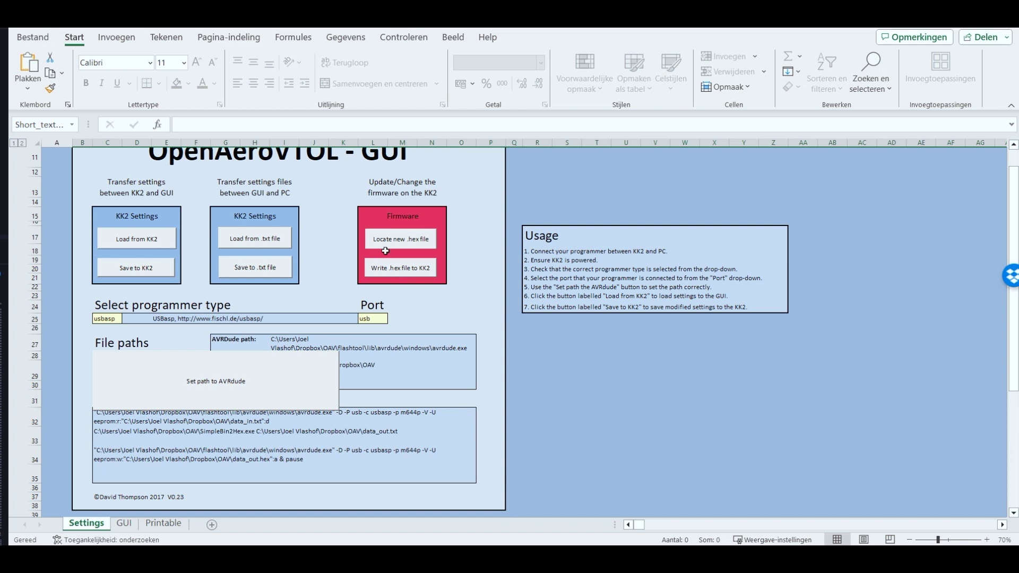
pyautogui.click(143, 274)
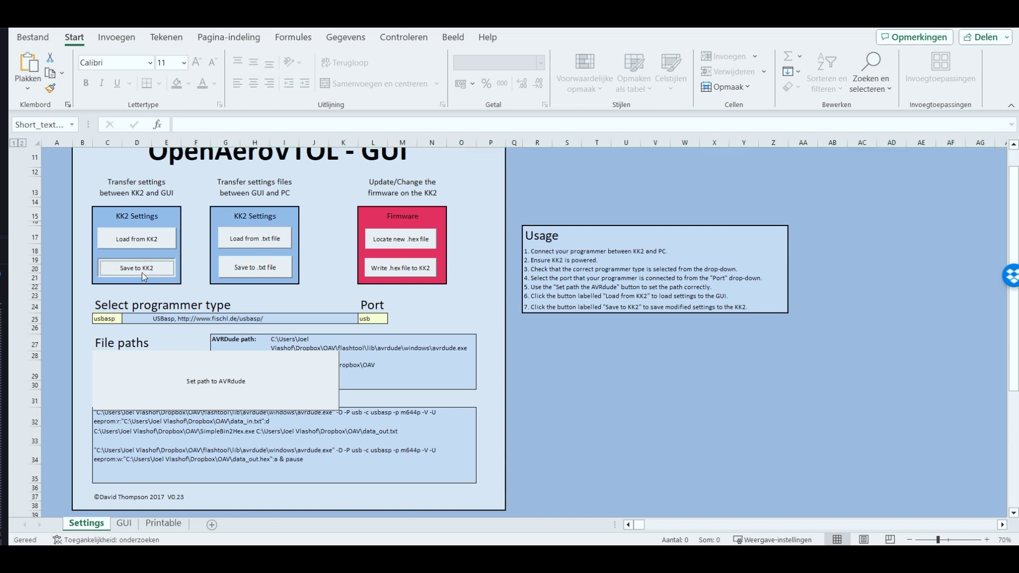